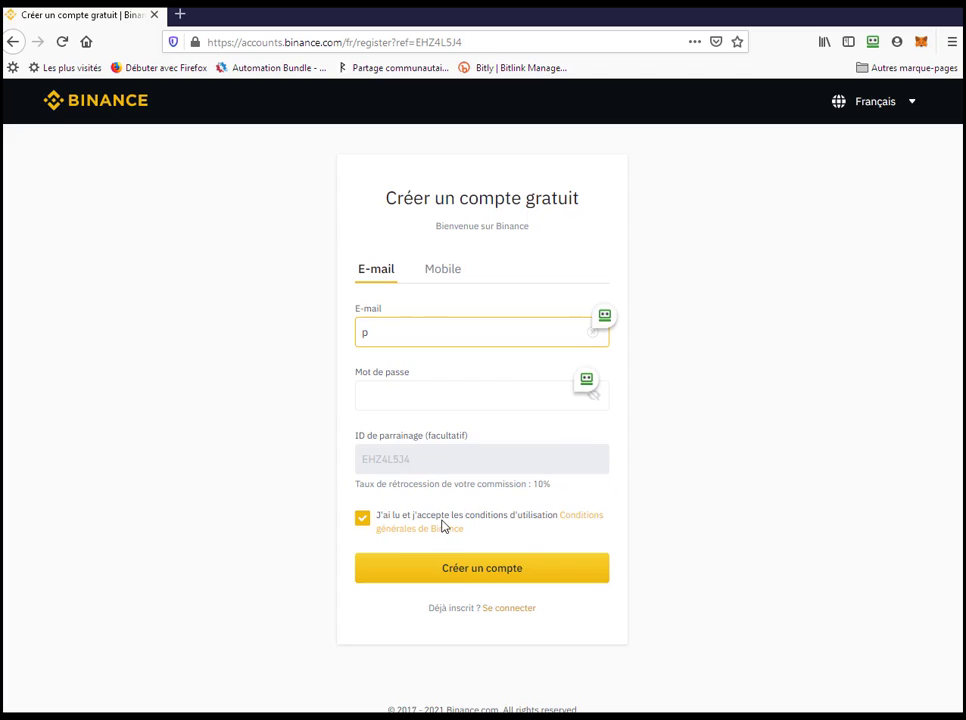
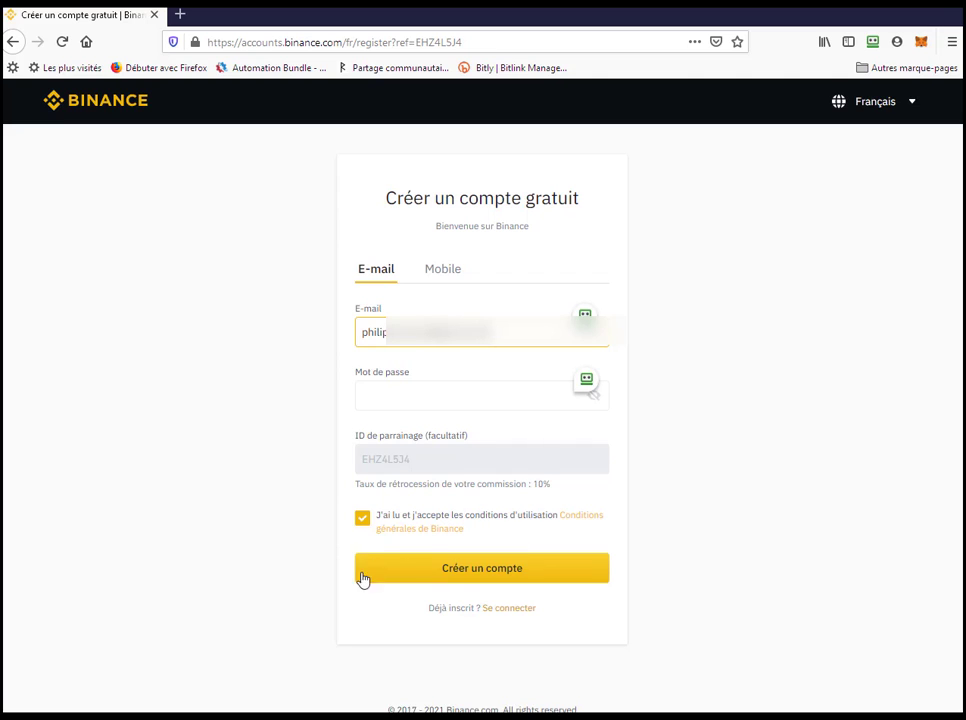
Fill the sign-up form with the e-mail address and a password, then submit it
click(381, 401)
text(•••)
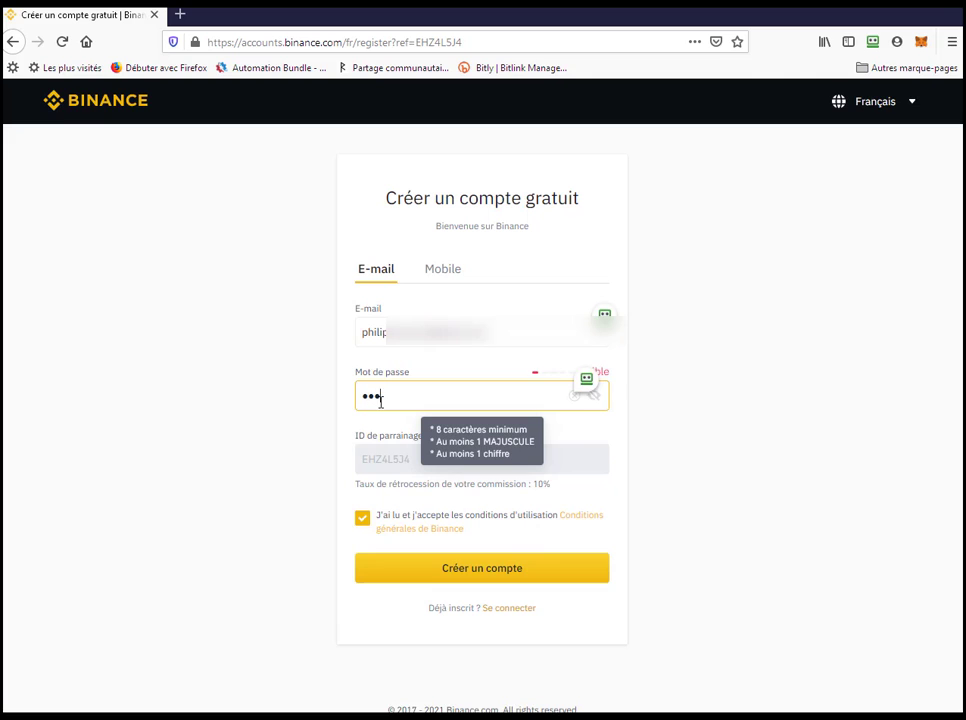
text(•••••)
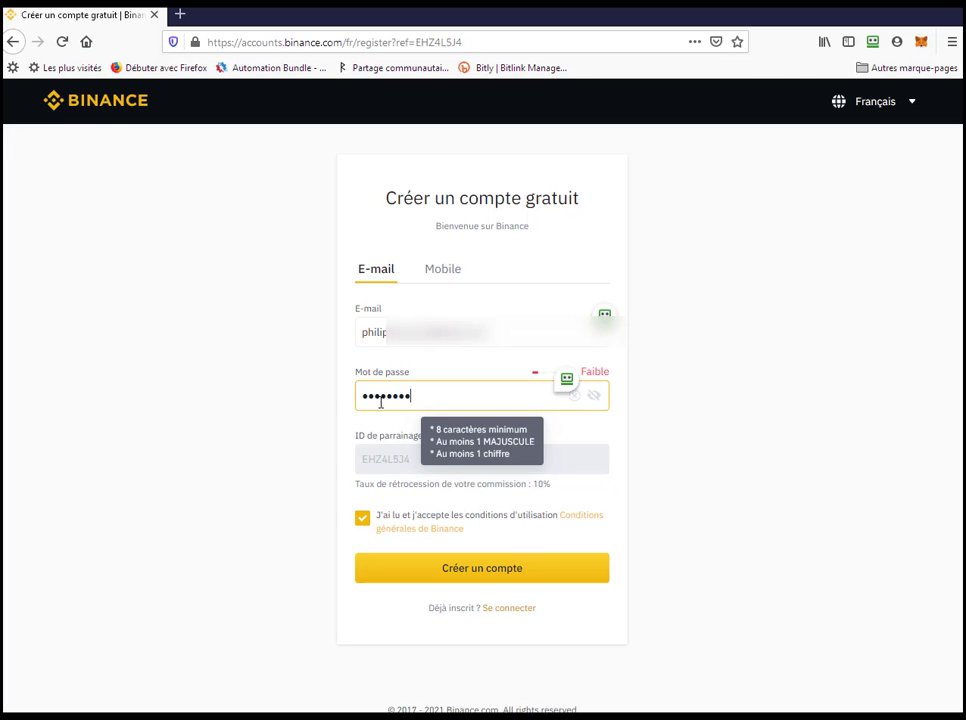
text(•)
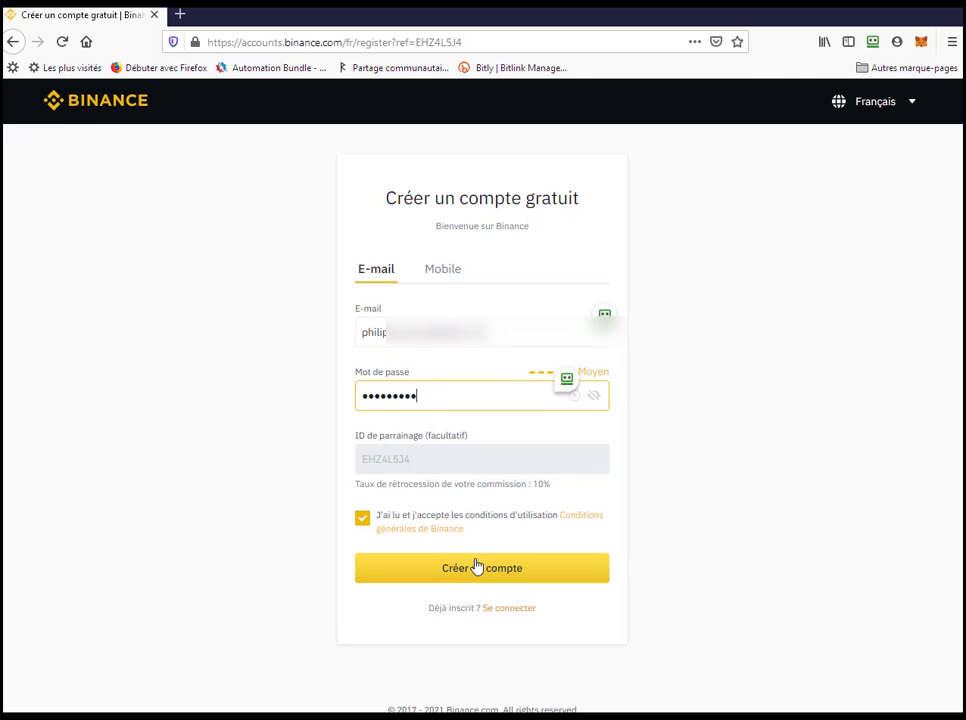
click(477, 567)
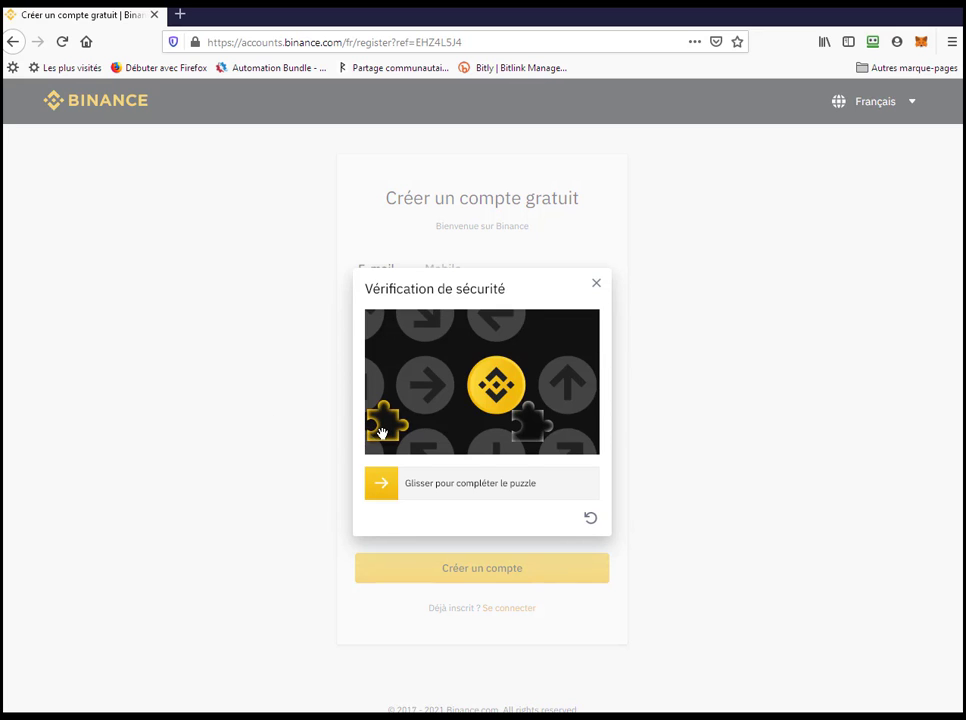
Solve the slider puzzle and paste the 6-digit e-mail verification code
drag(381, 433, 526, 438)
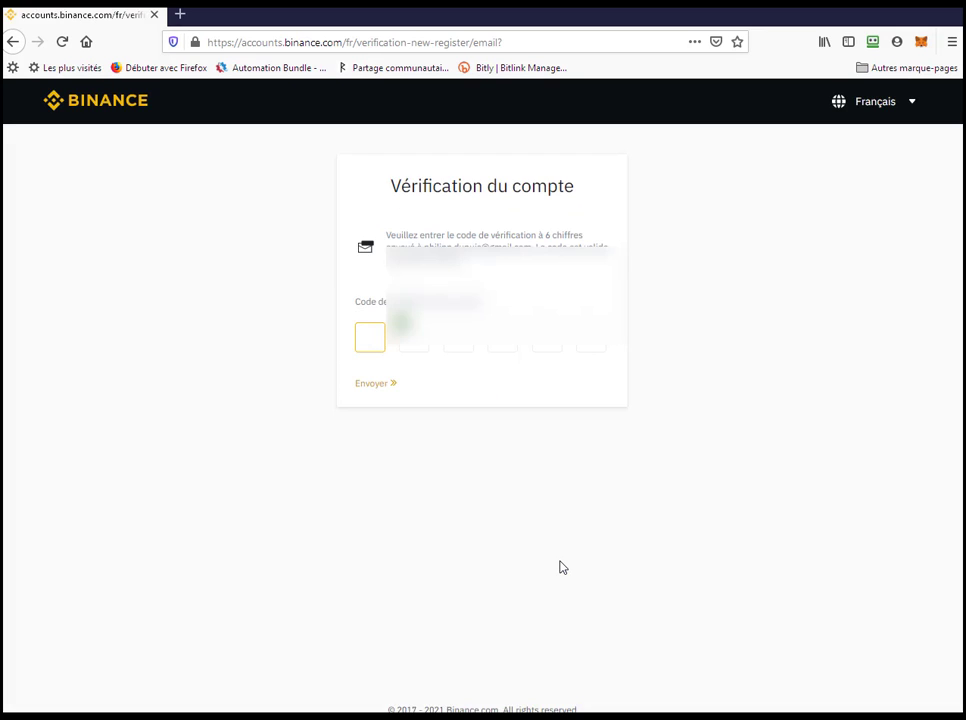
triple_click(388, 237)
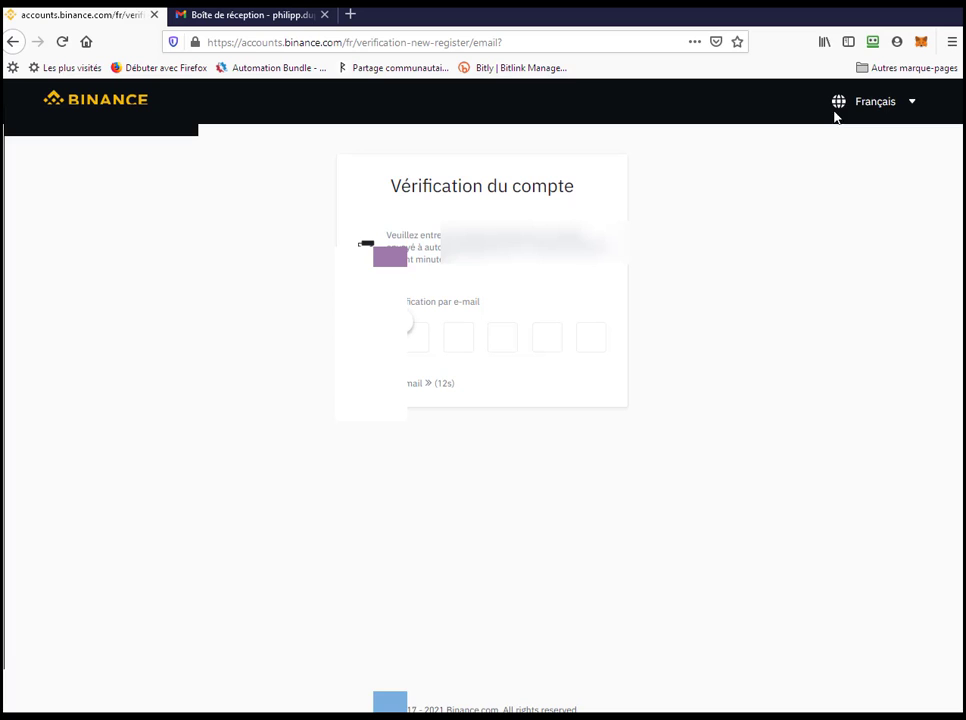
click(447, 337)
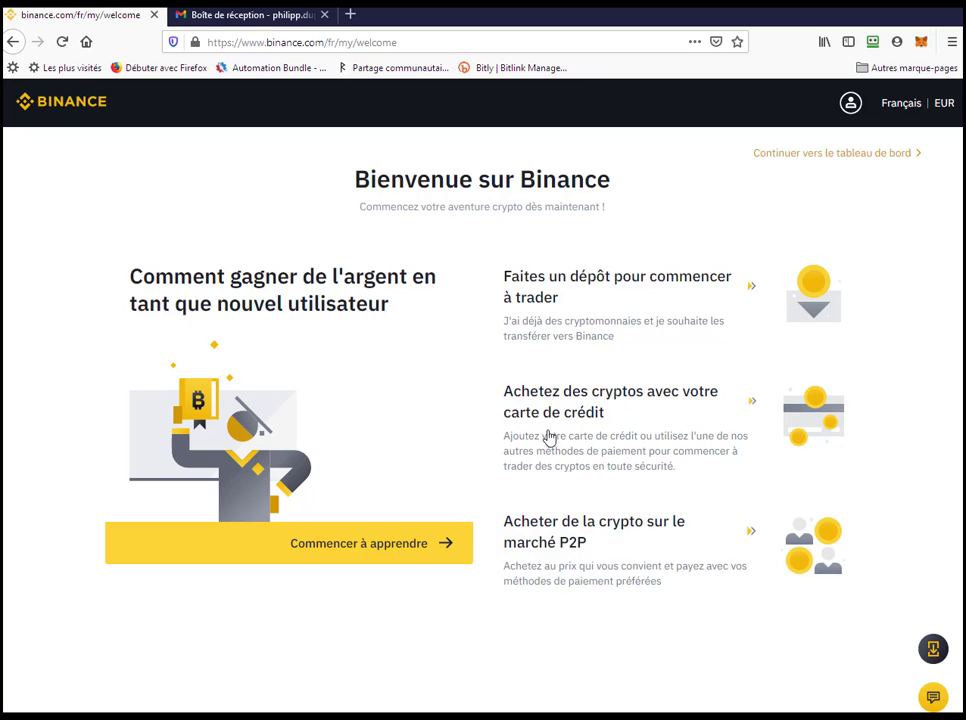
Go to the dashboard, postpone the 2FA reminder, and open the Sécurité settings page
click(538, 526)
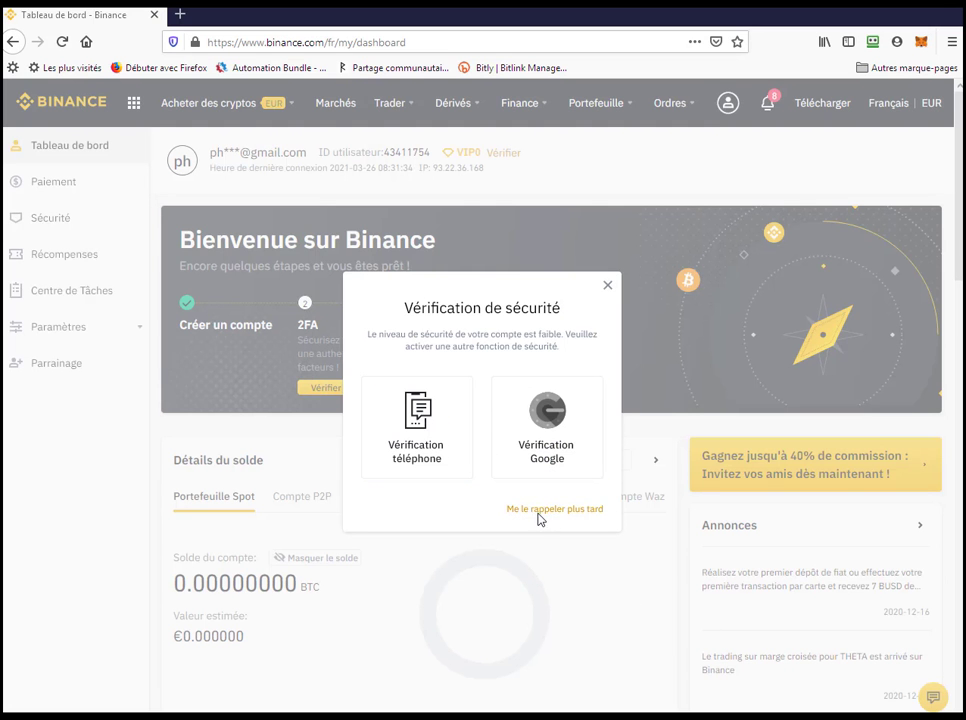
click(540, 510)
click(30, 221)
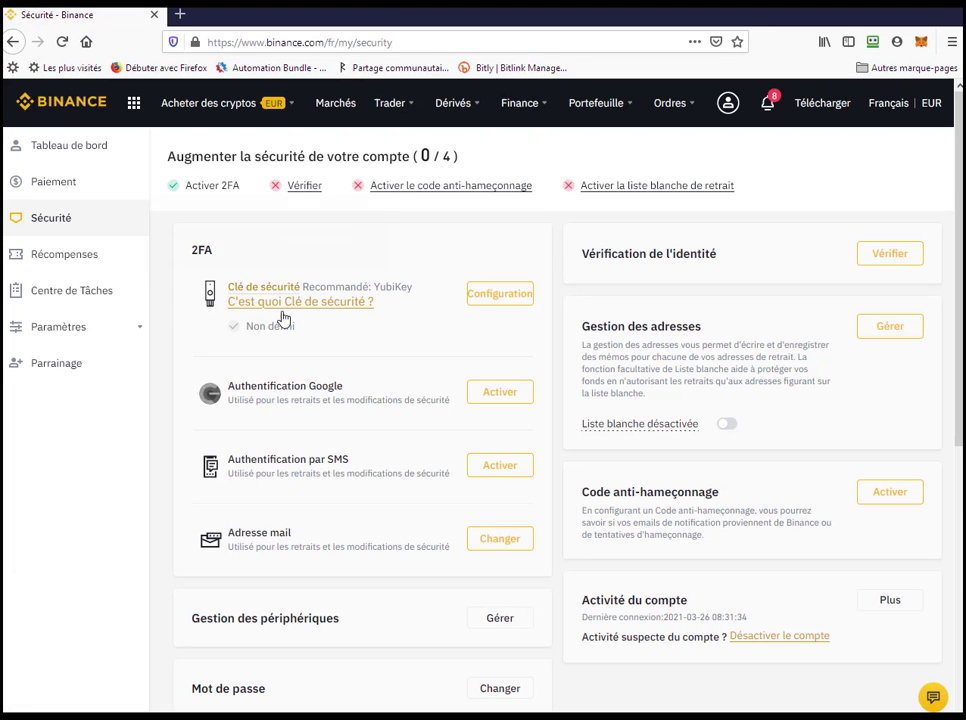
scroll(294, 477, down, 2)
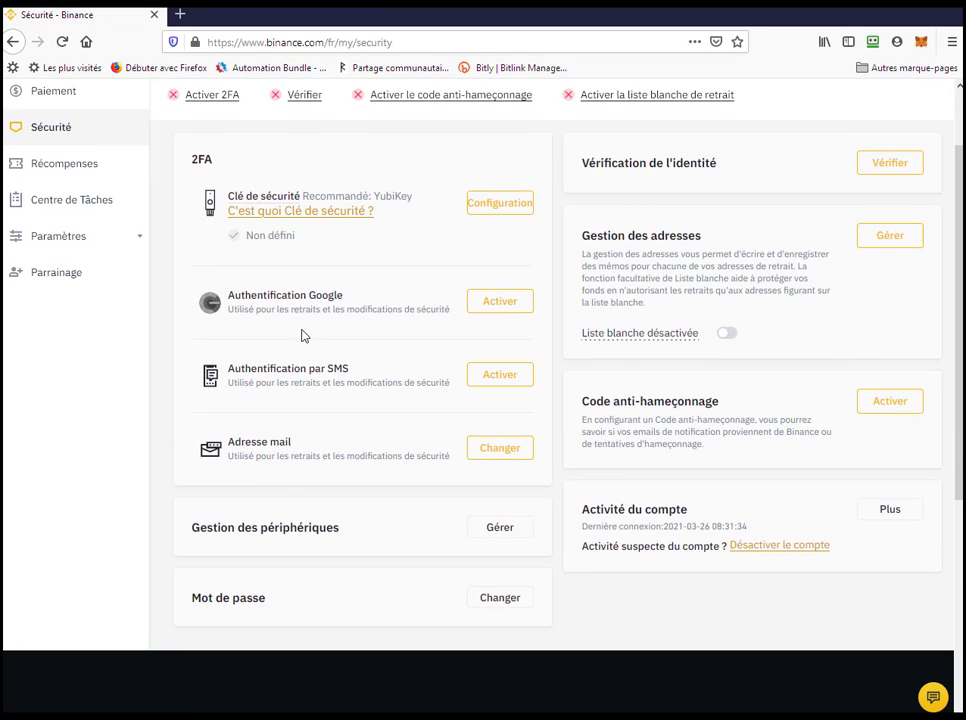
scroll(302, 555, up, 2)
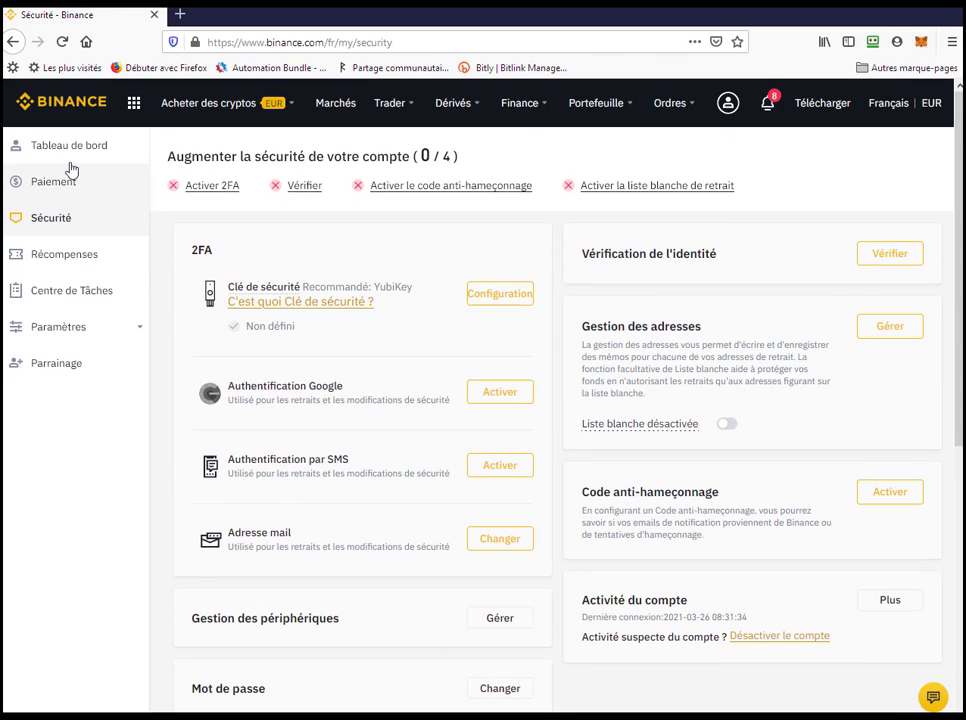
mouse_move(765, 105)
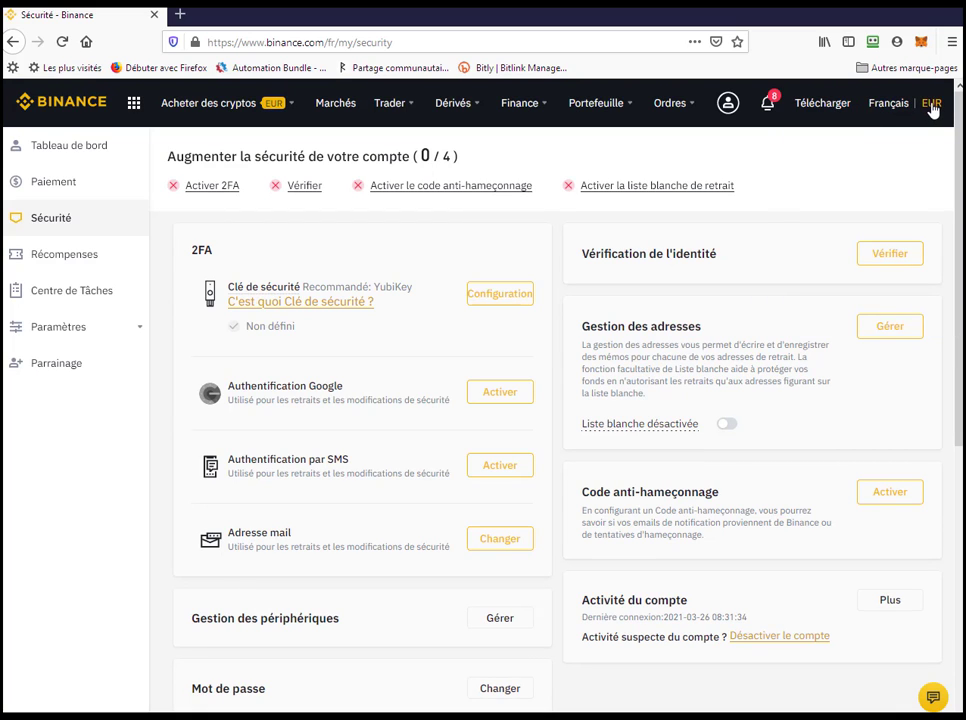
Check the display currency settings unchanged, then start a EUR bank deposit via Dépôt bancaire
click(930, 105)
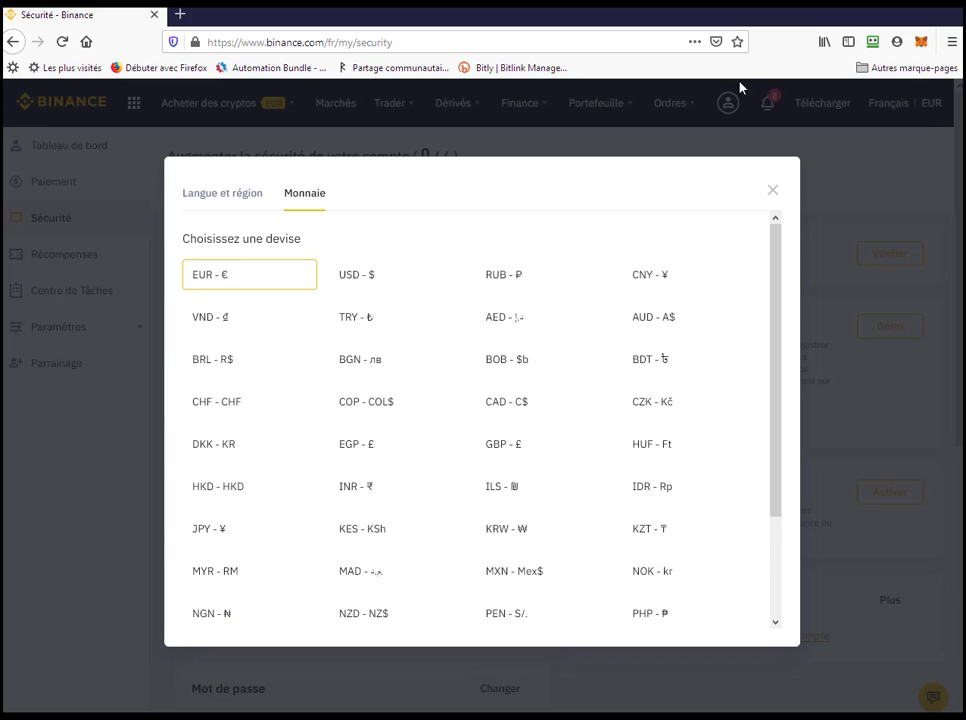
click(772, 189)
mouse_move(603, 116)
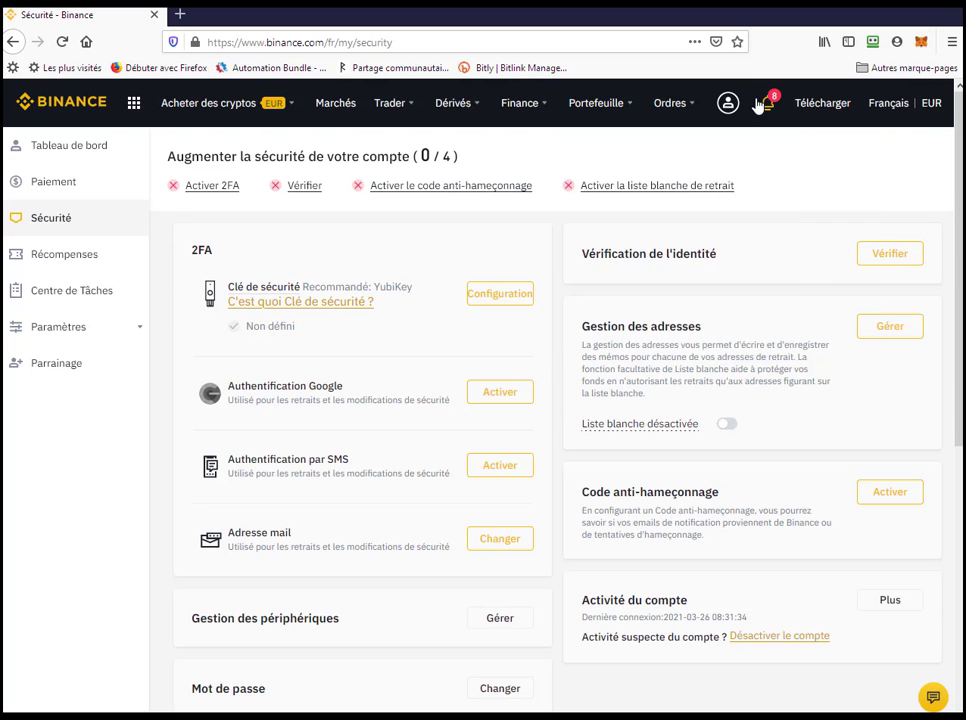
mouse_move(728, 103)
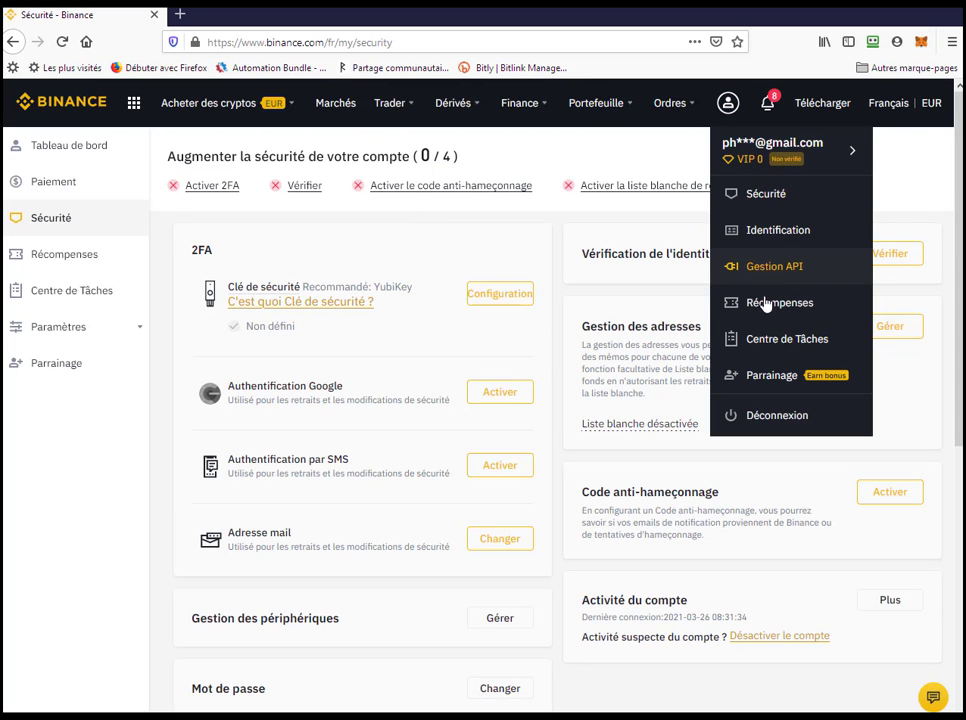
mouse_move(208, 122)
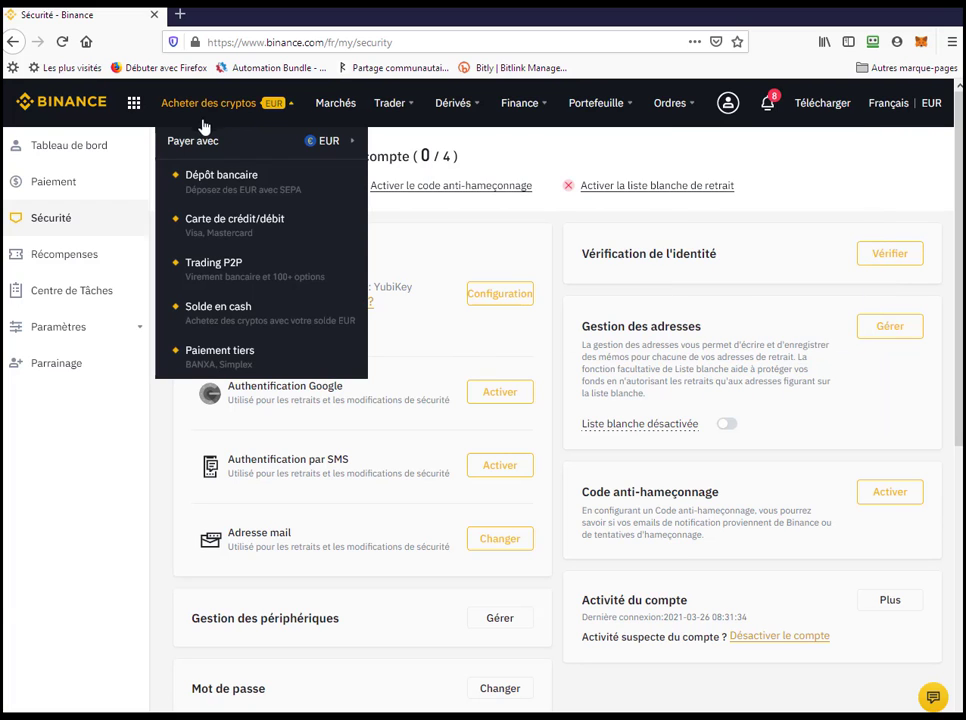
click(347, 145)
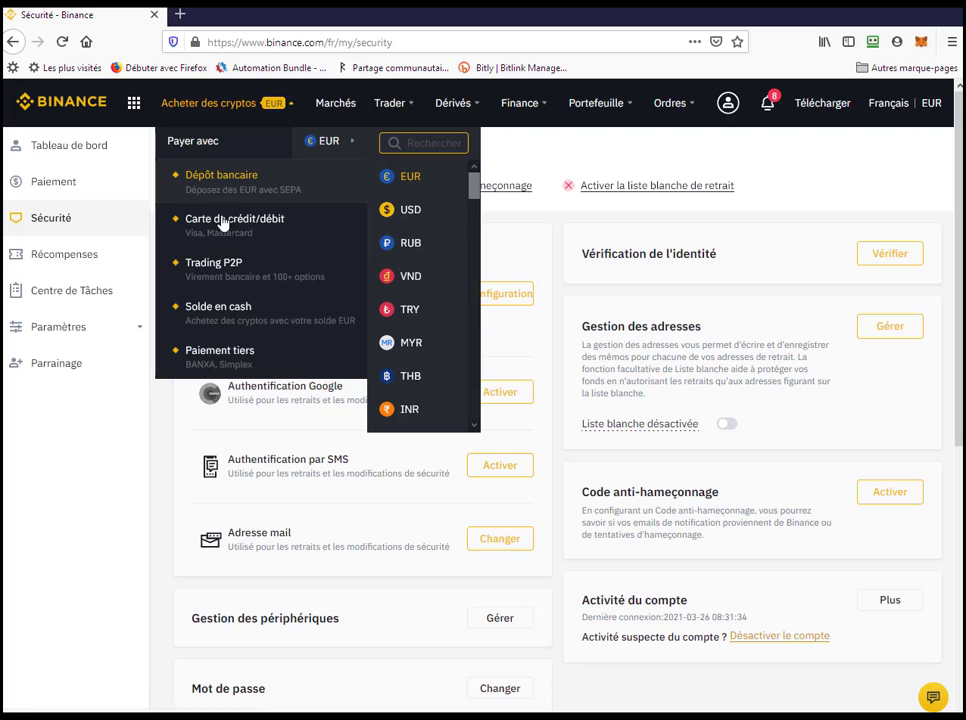
click(216, 185)
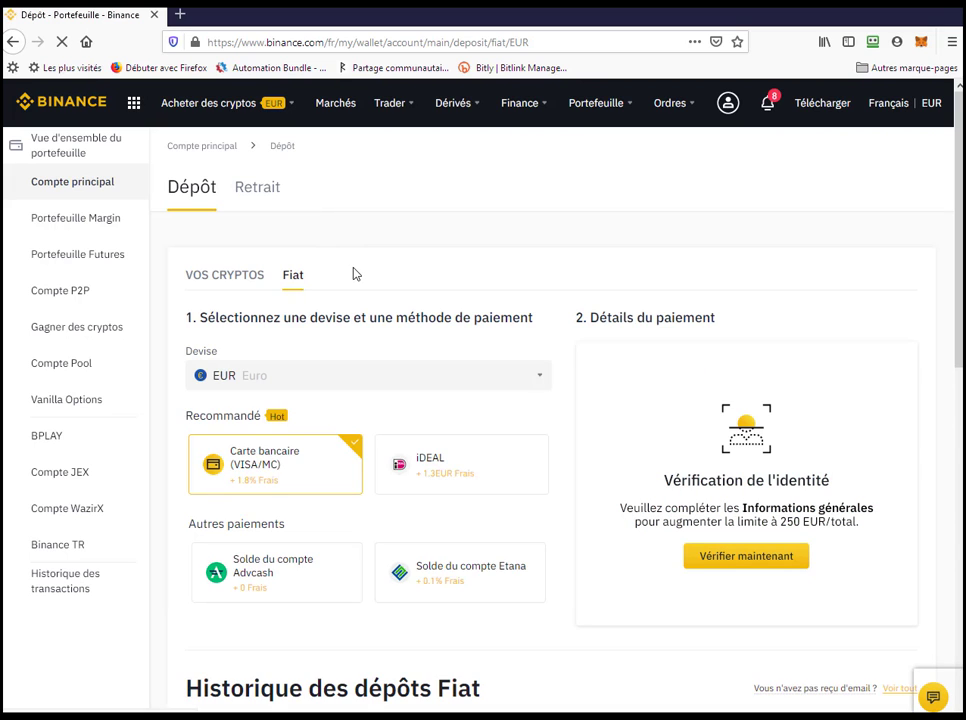
Go to the wallet overview and open the EUR deposit page
click(212, 148)
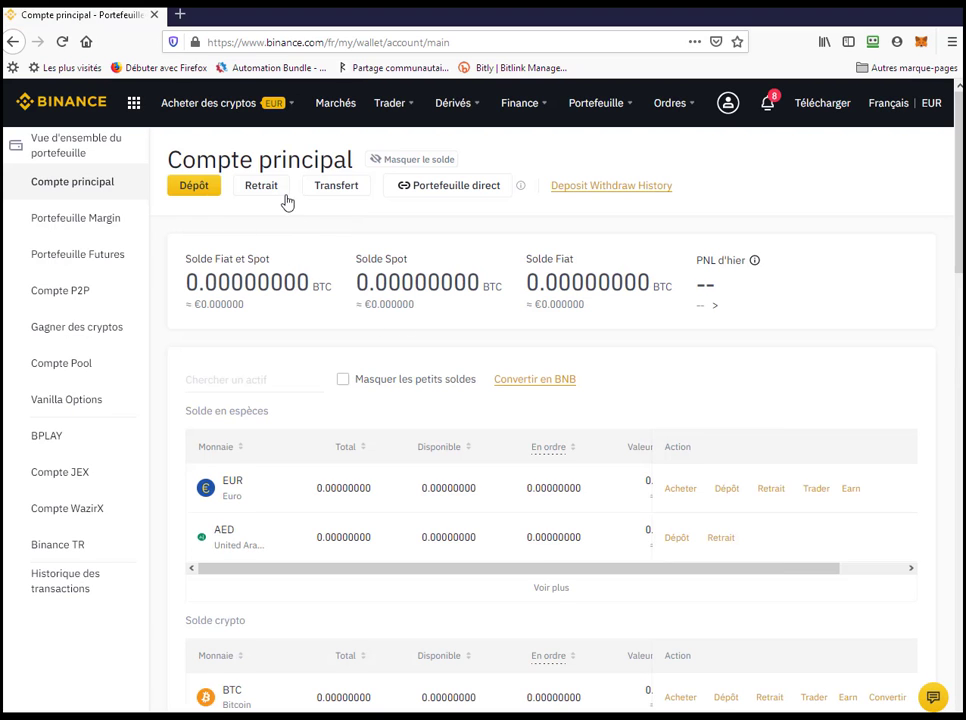
scroll(263, 254, down, 2)
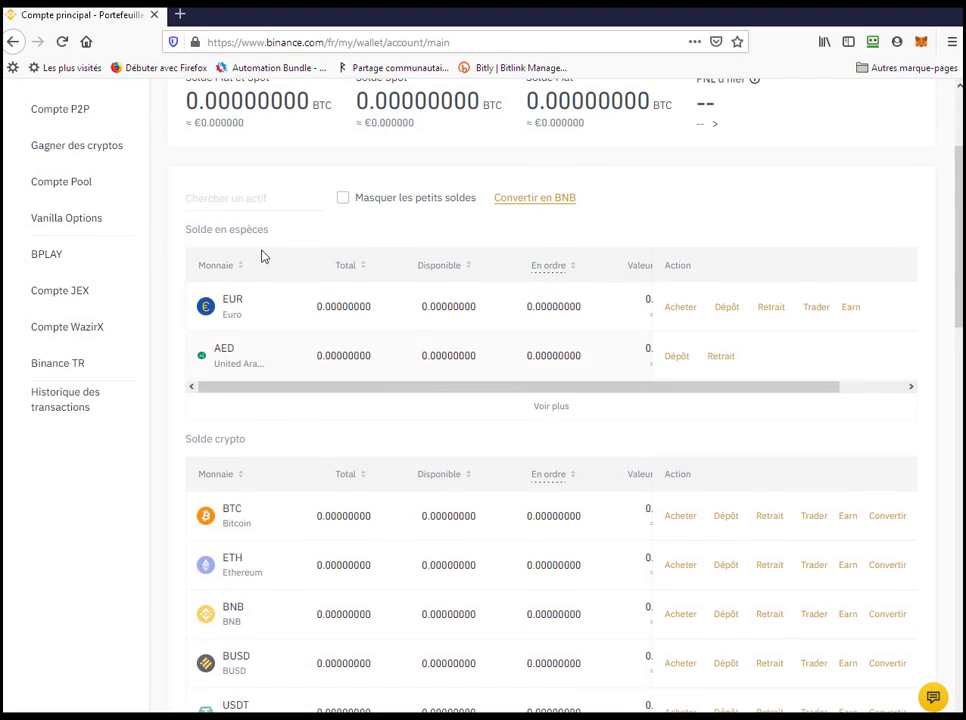
scroll(256, 235, up, 1)
click(205, 99)
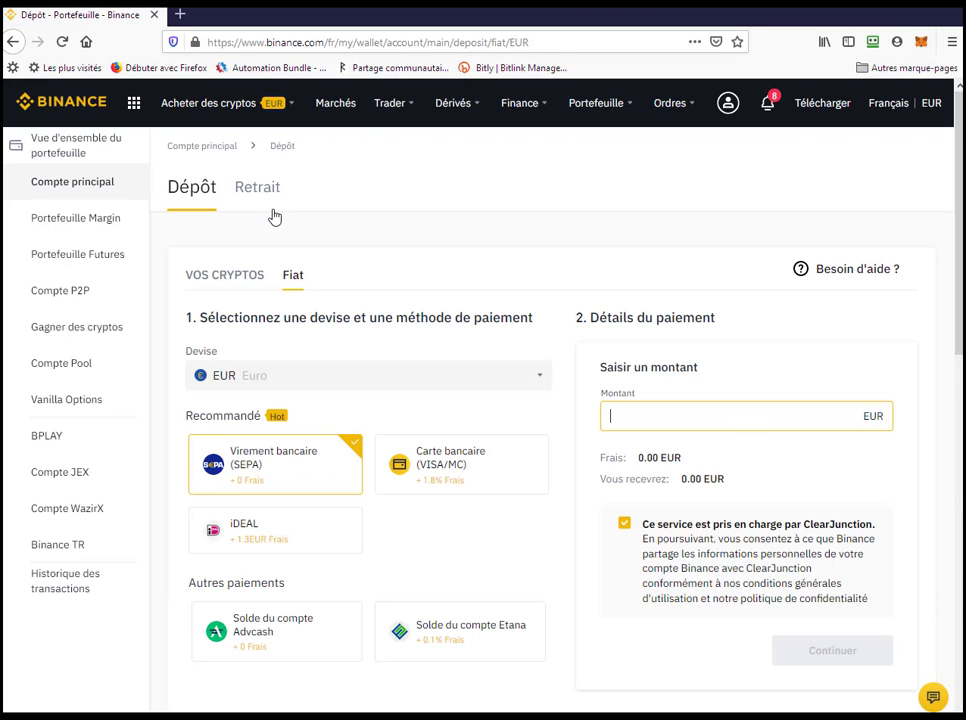
scroll(277, 318, down, 1)
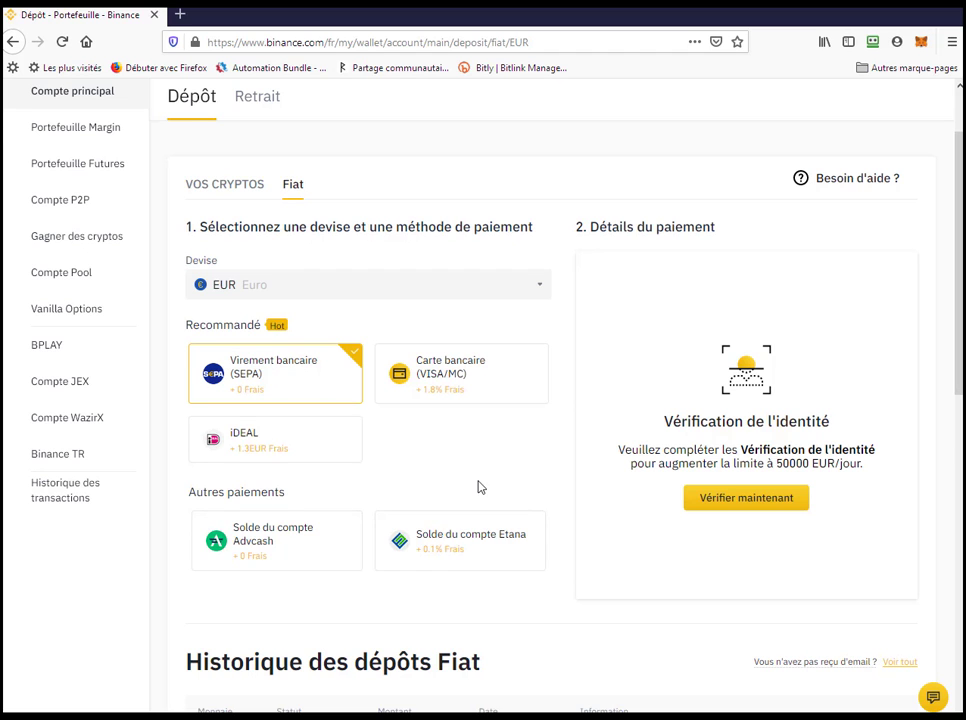
scroll(479, 487, down, 3)
scroll(540, 480, up, 3)
Compare the Carte bancaire option, then settle on SEPA bank transfer
click(447, 381)
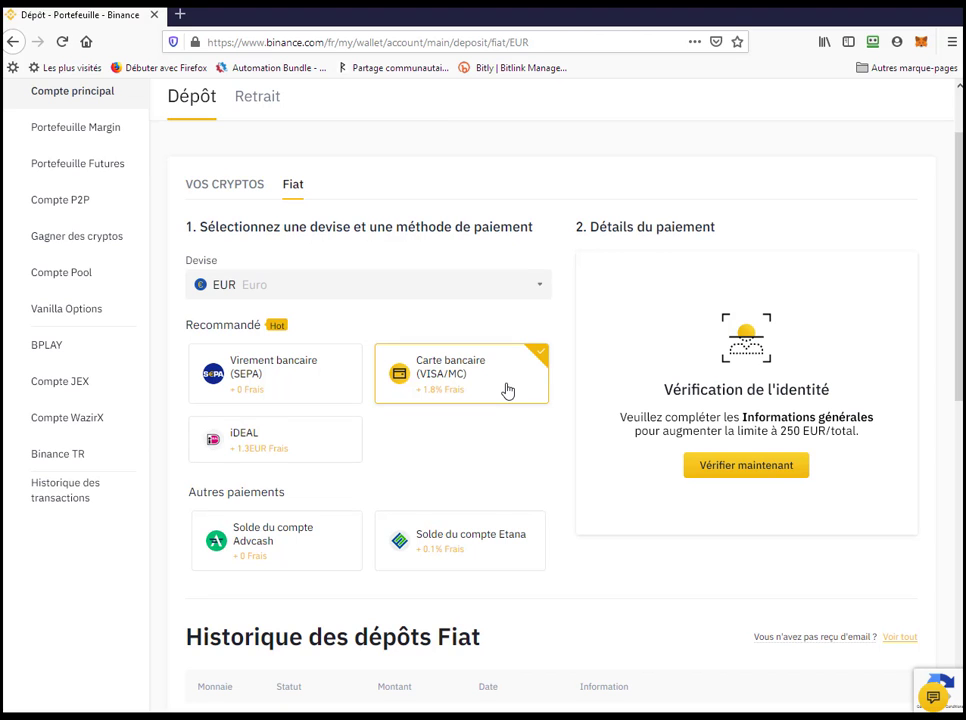
scroll(507, 390, down, 3)
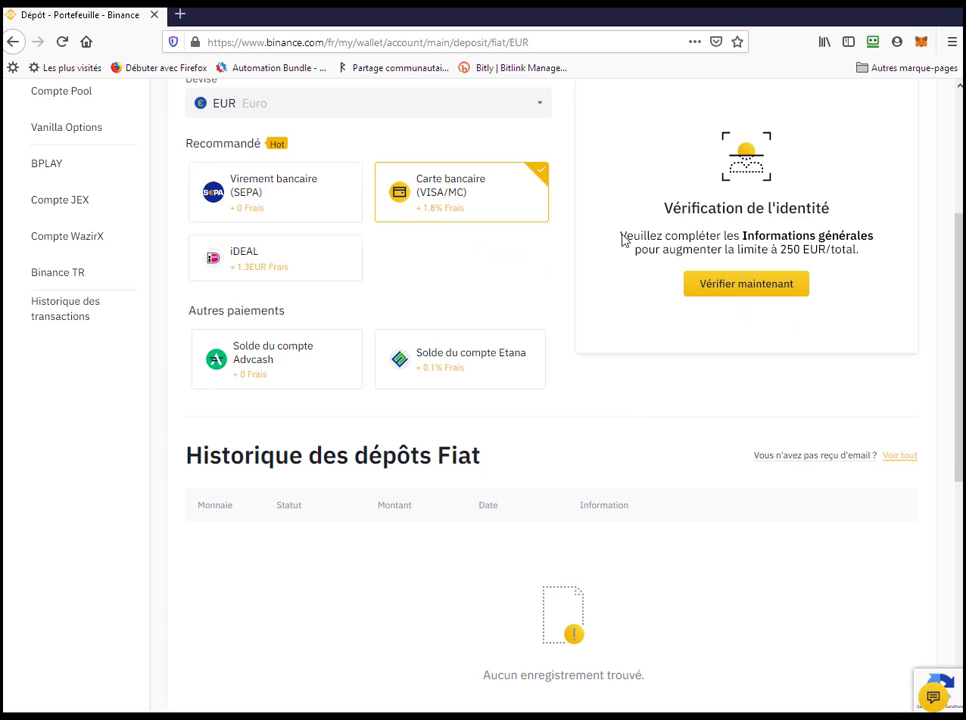
click(259, 190)
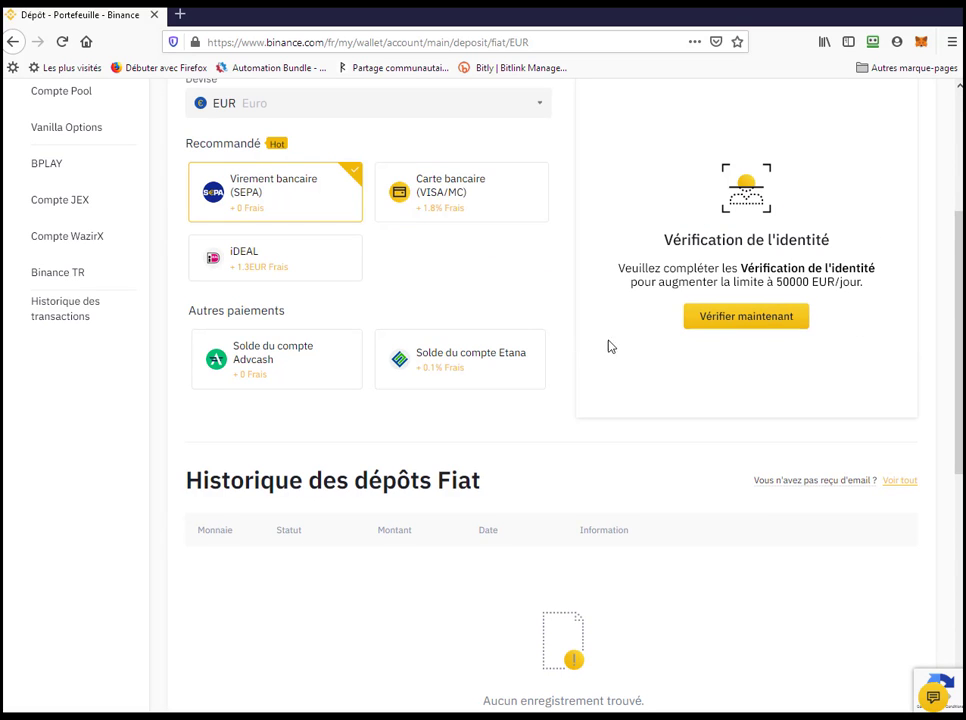
scroll(607, 368, up, 3)
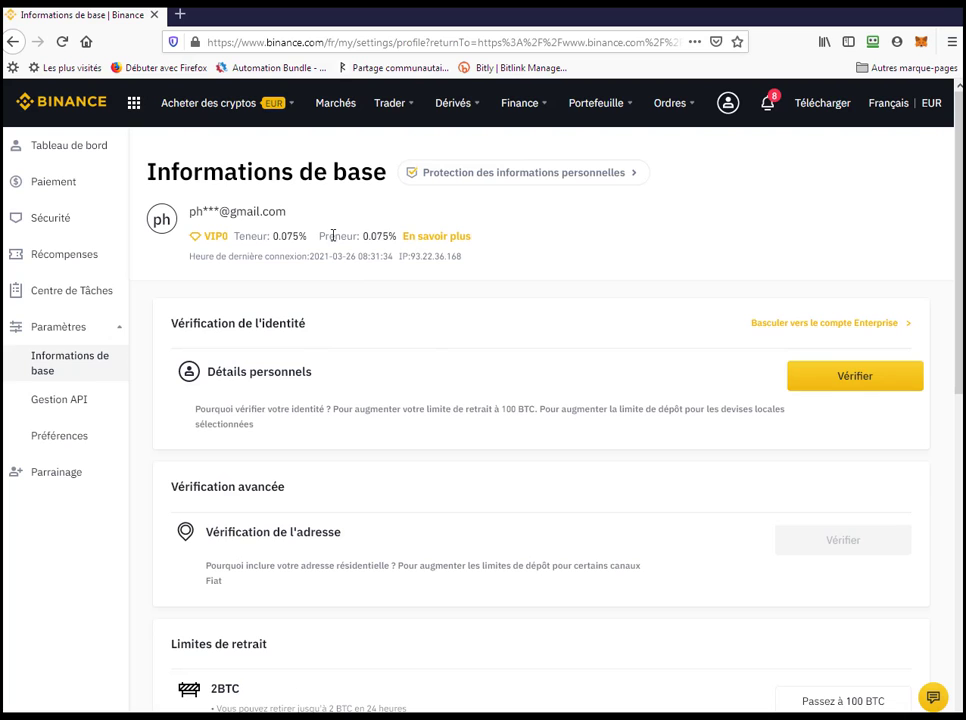
Scroll through the Informations de base page to review verification status and limits
scroll(312, 411, down, 5)
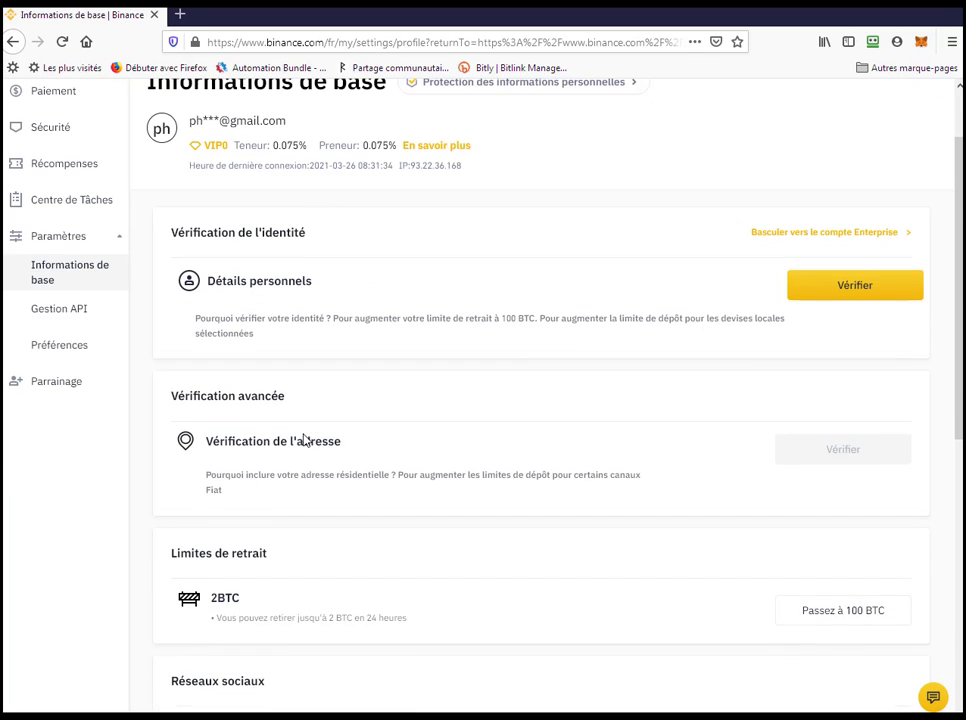
scroll(335, 357, up, 1)
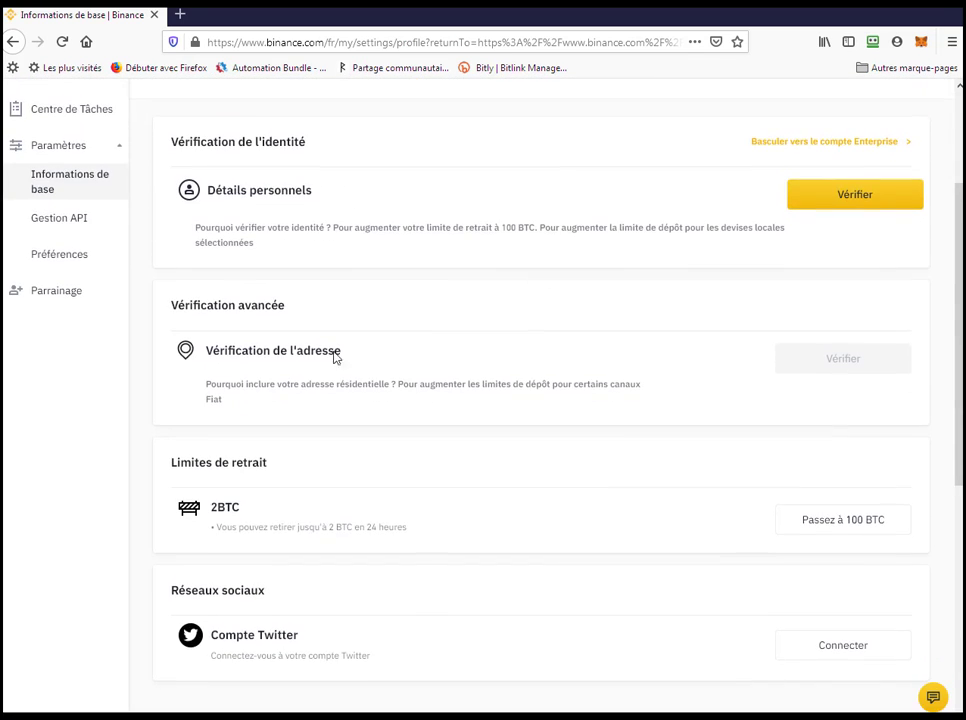
scroll(268, 520, down, 2)
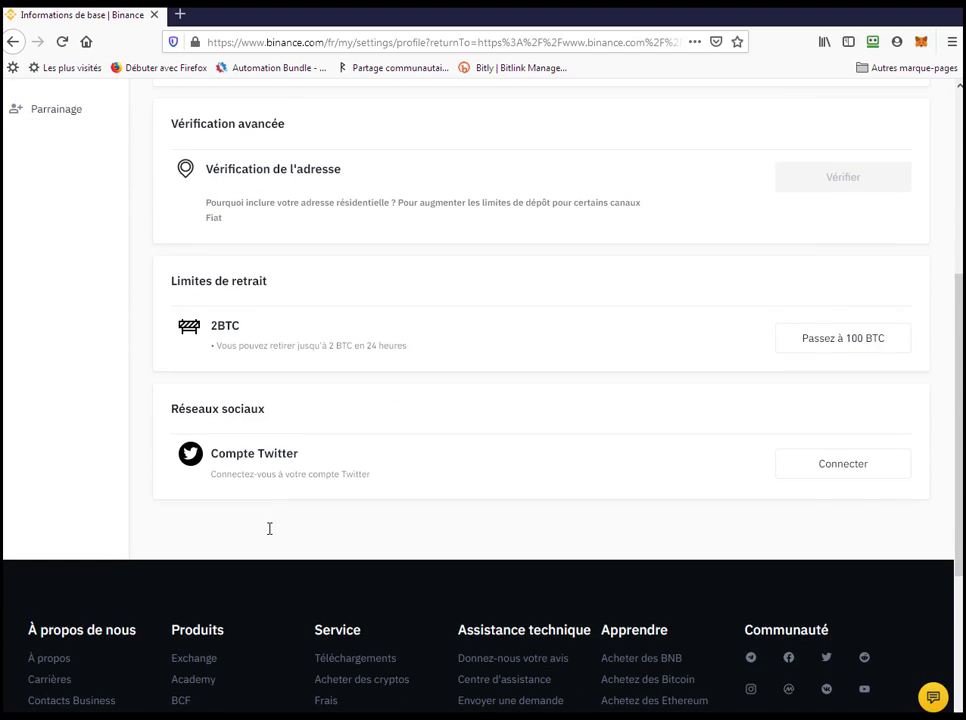
scroll(269, 530, up, 4)
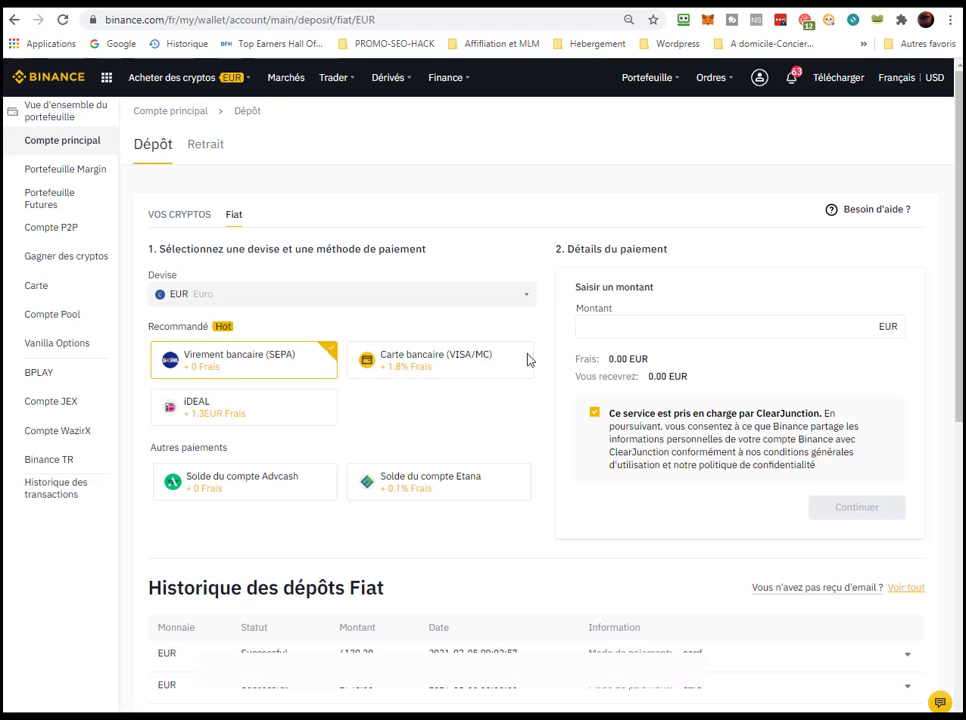
Enter a 100 EUR SEPA deposit and confirm the notes to reveal the bank details
click(252, 377)
click(637, 333)
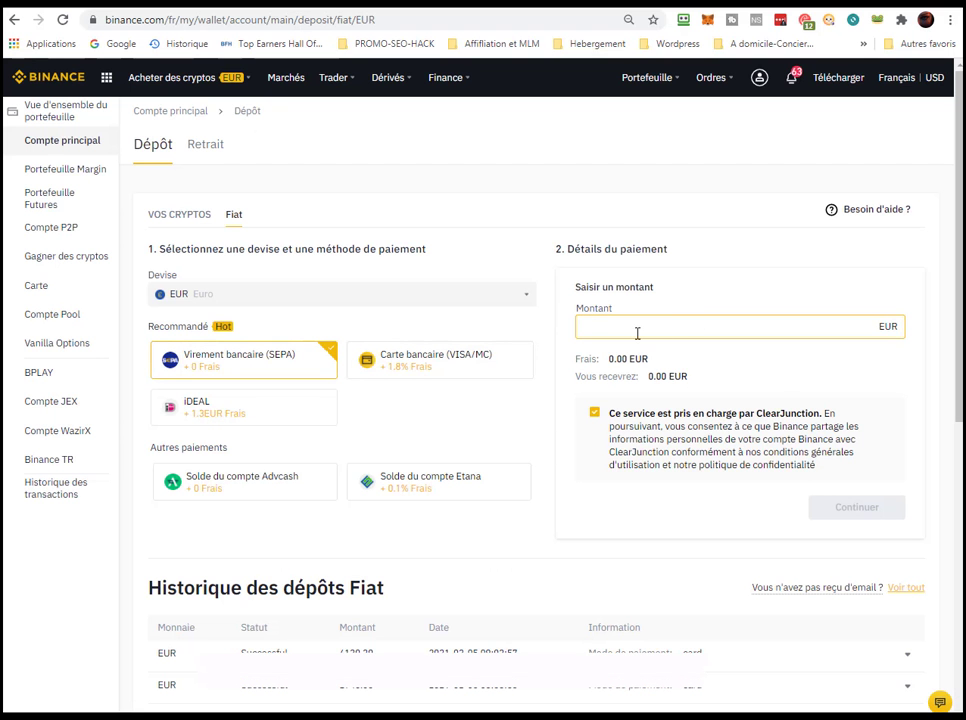
text(100)
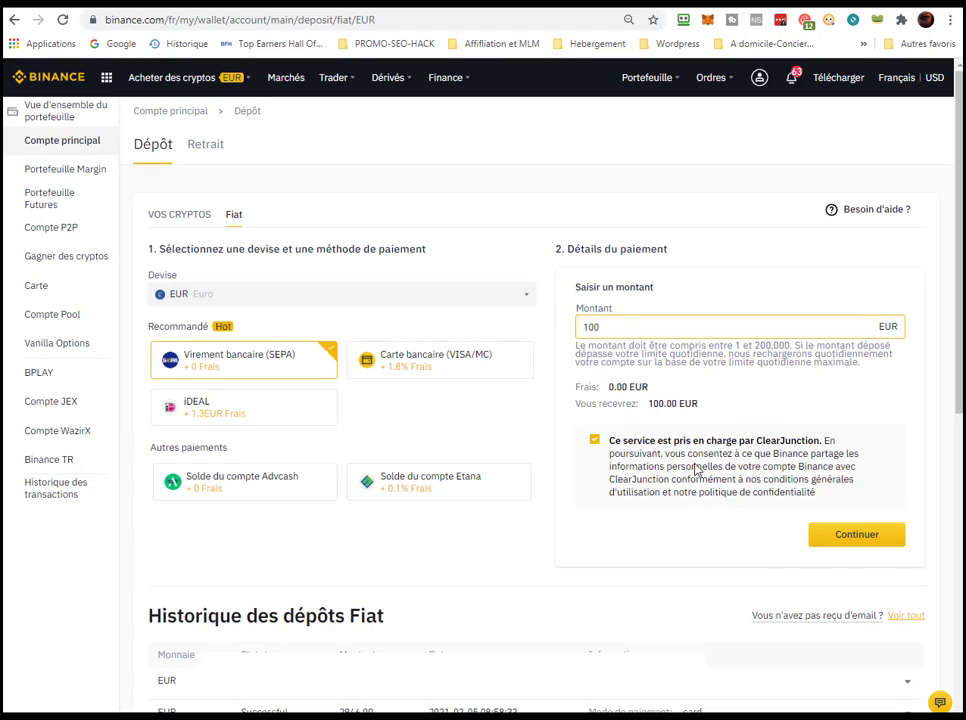
click(851, 538)
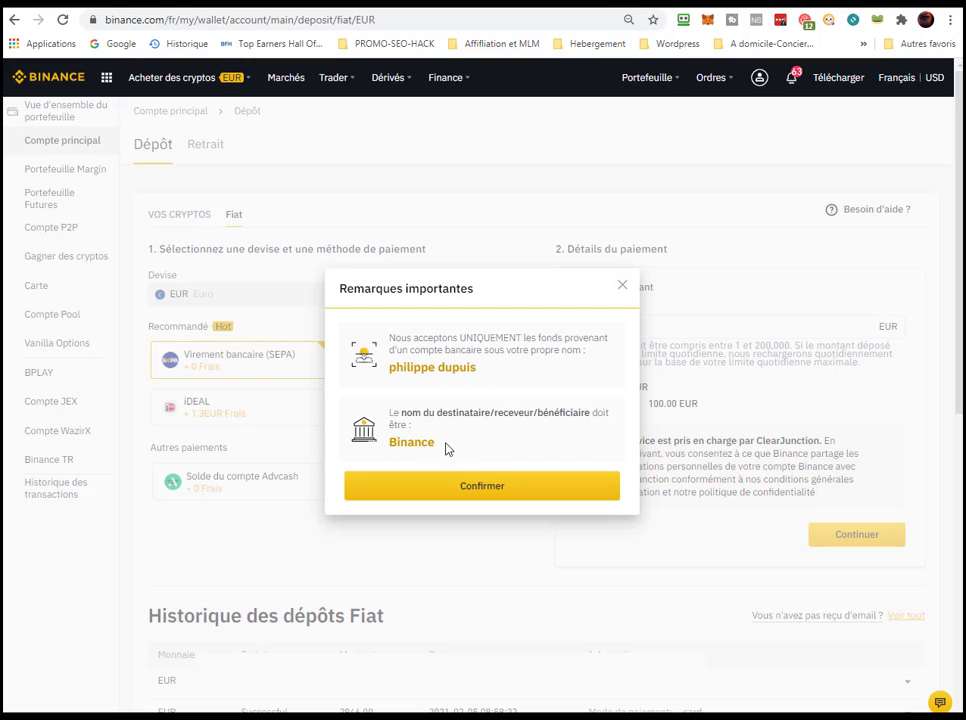
click(483, 486)
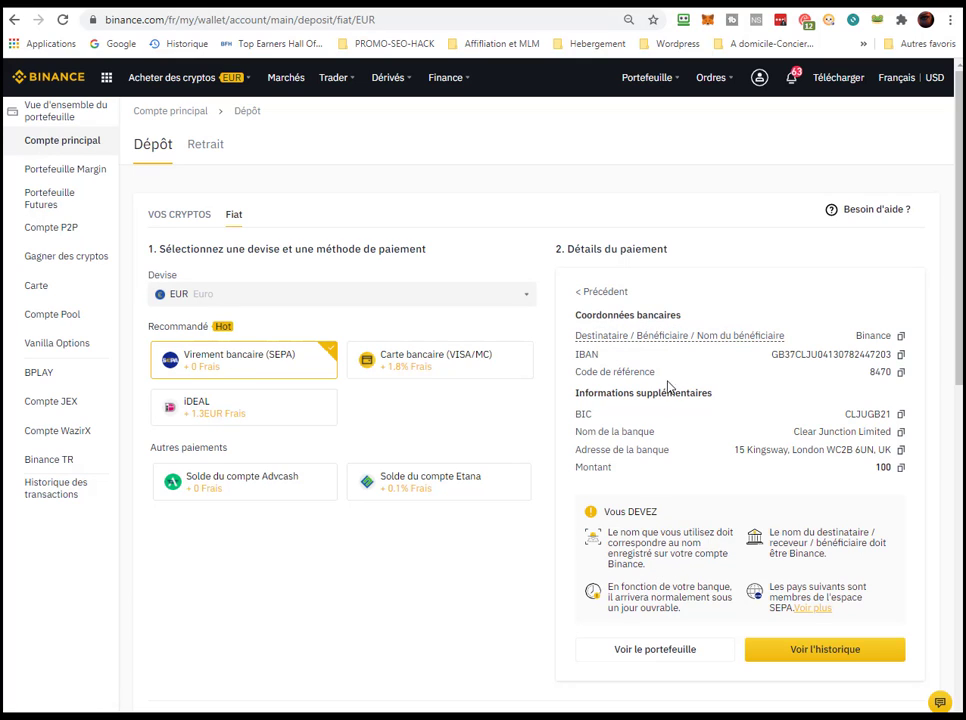
Select the beneficiary and IBAN details, then switch to Carte bancaire (VISA/MC) payment
drag(671, 376, 576, 335)
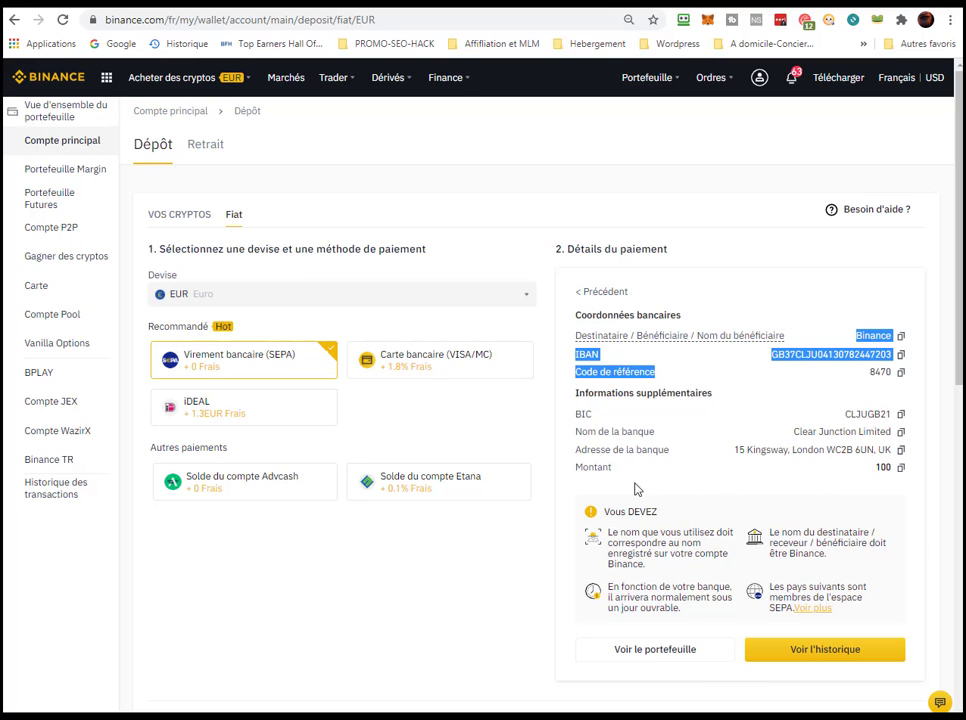
drag(638, 483, 564, 291)
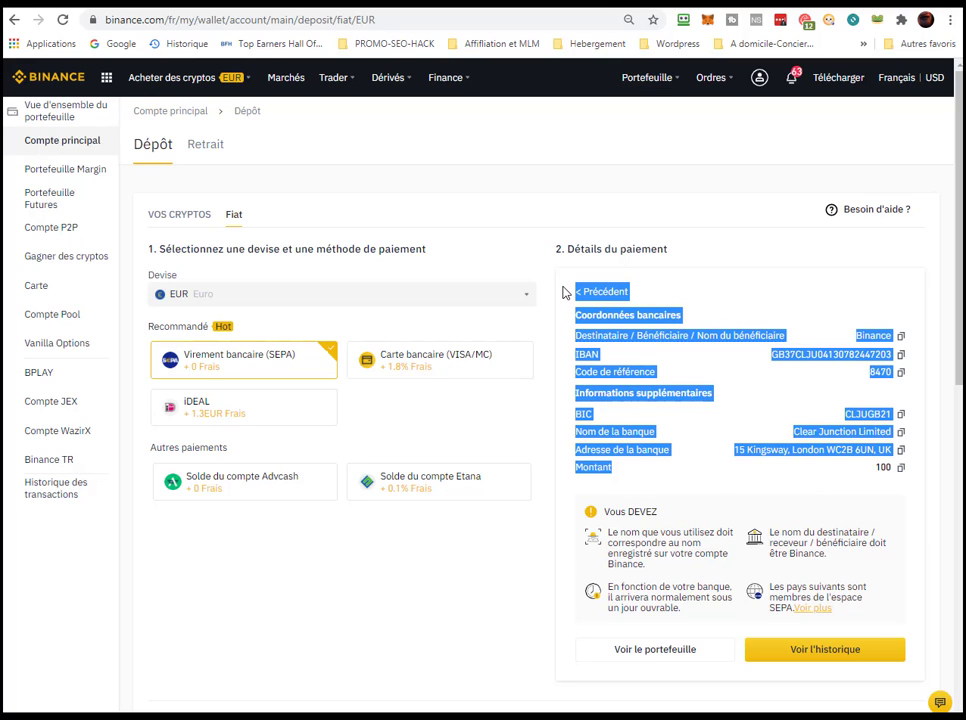
click(401, 364)
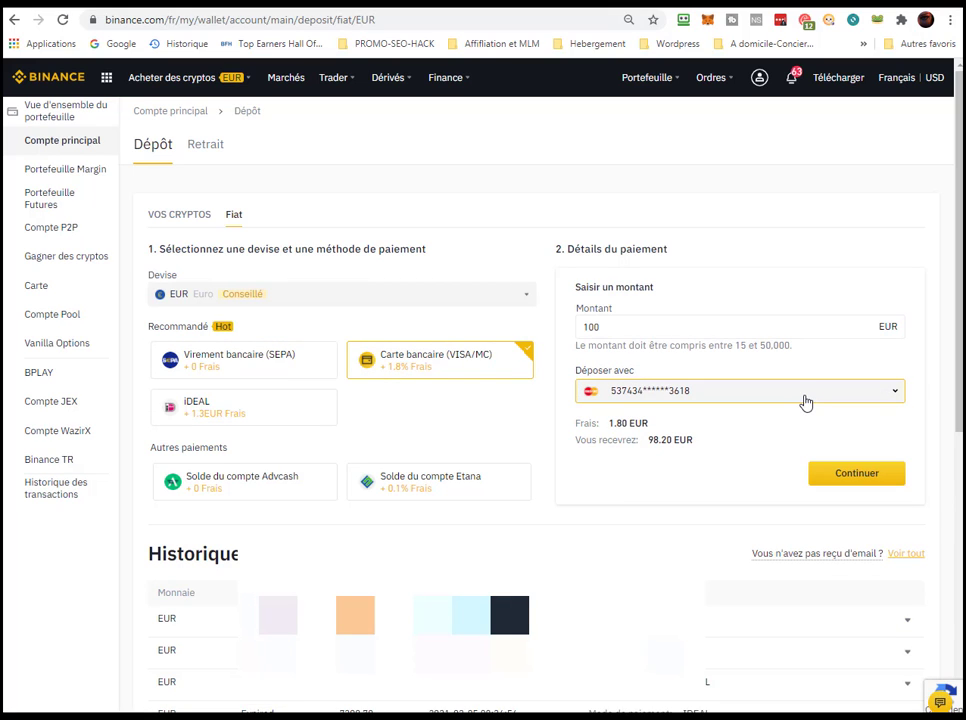
click(806, 402)
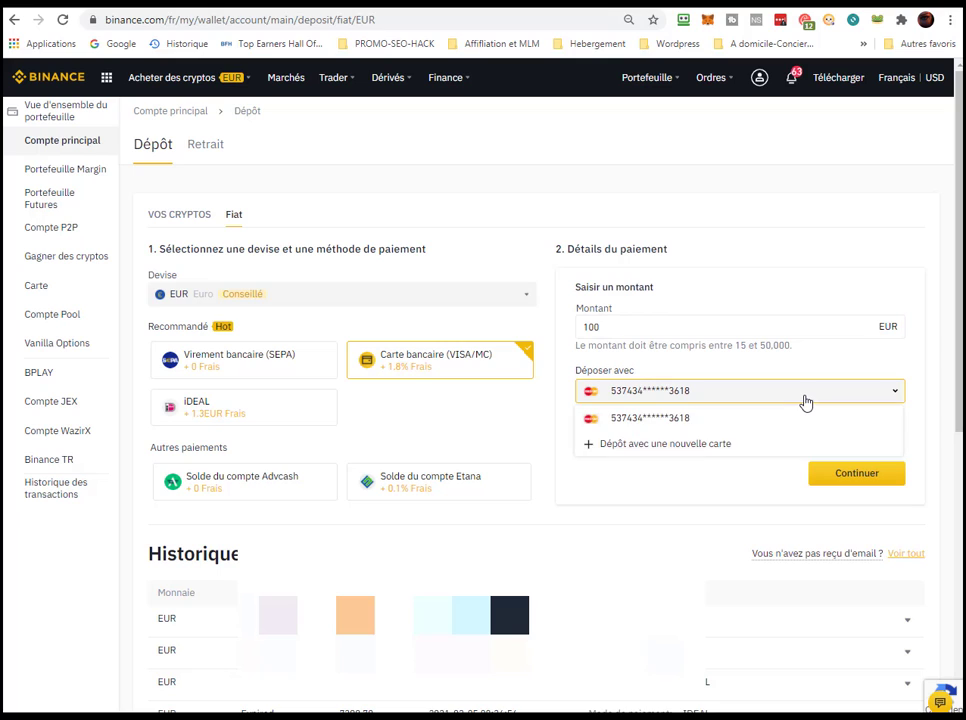
click(699, 449)
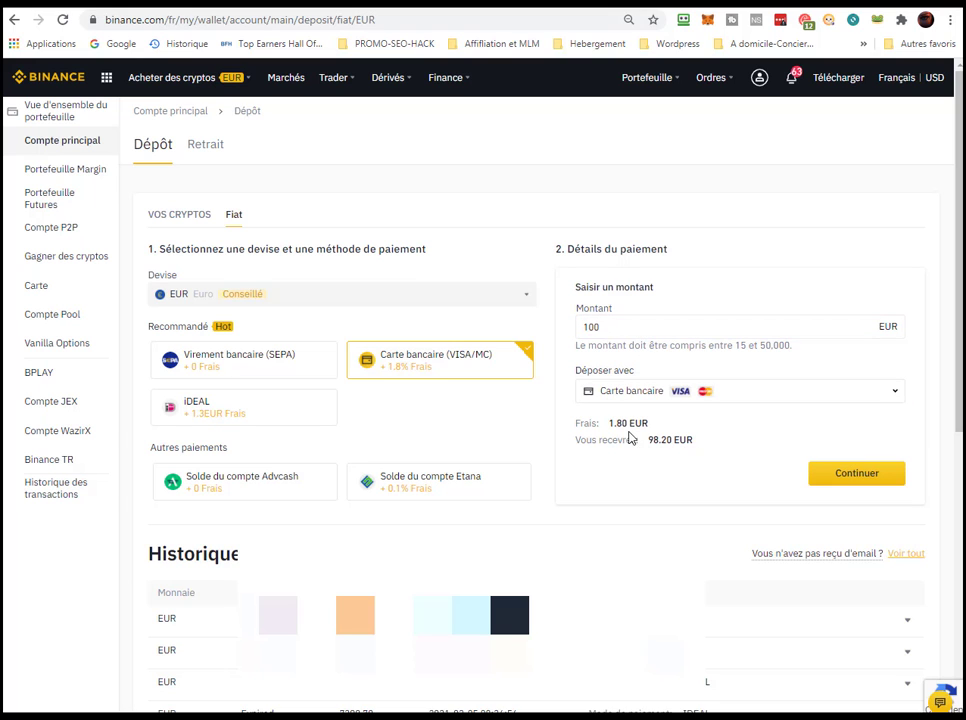
click(847, 475)
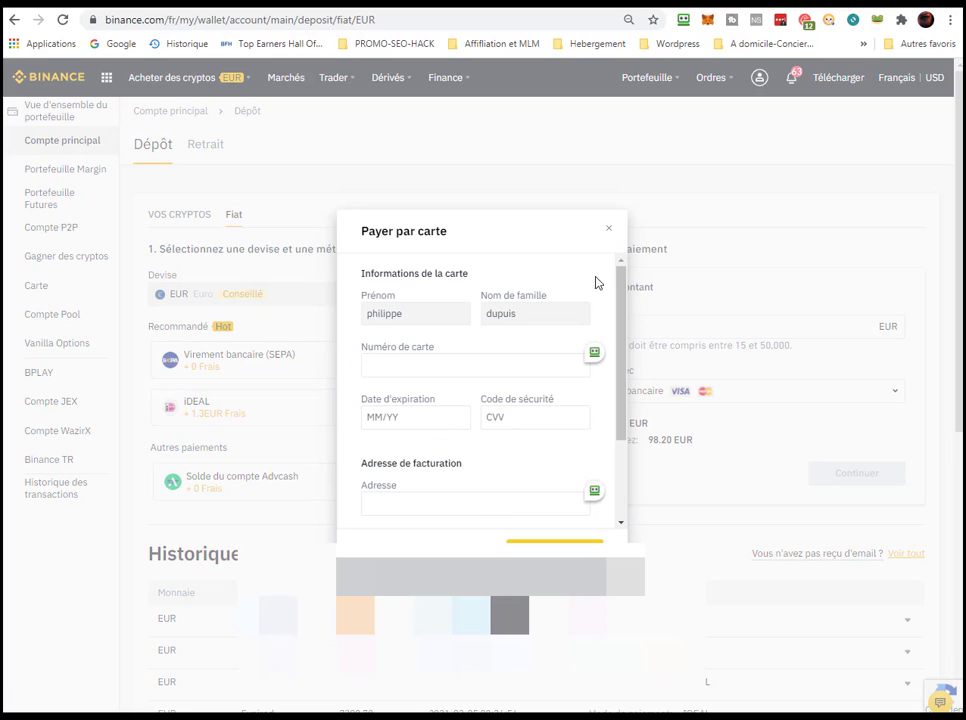
click(608, 229)
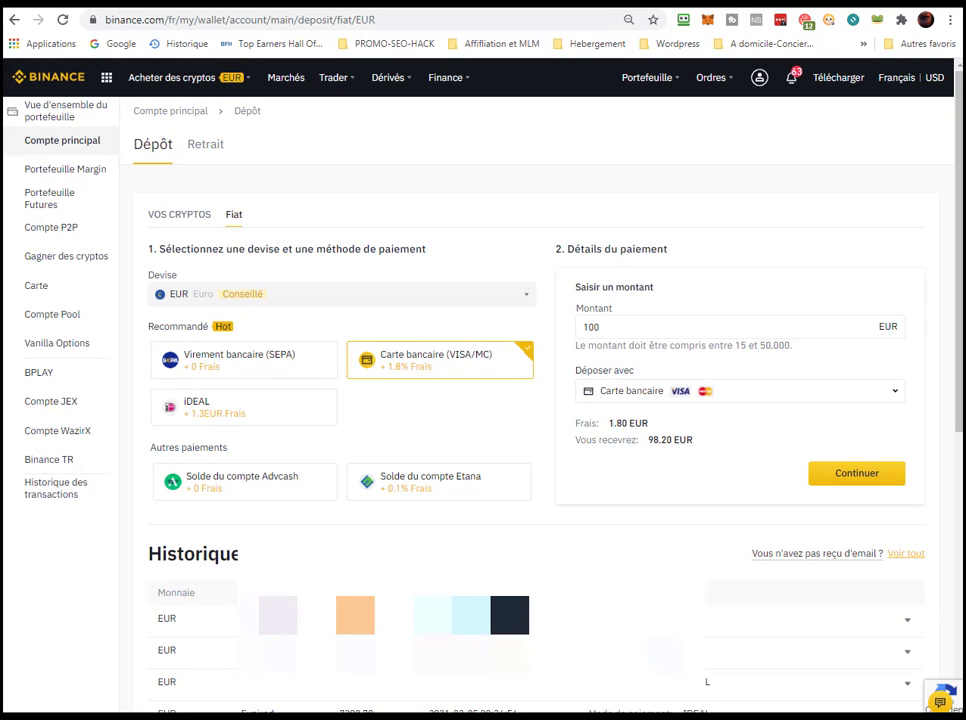